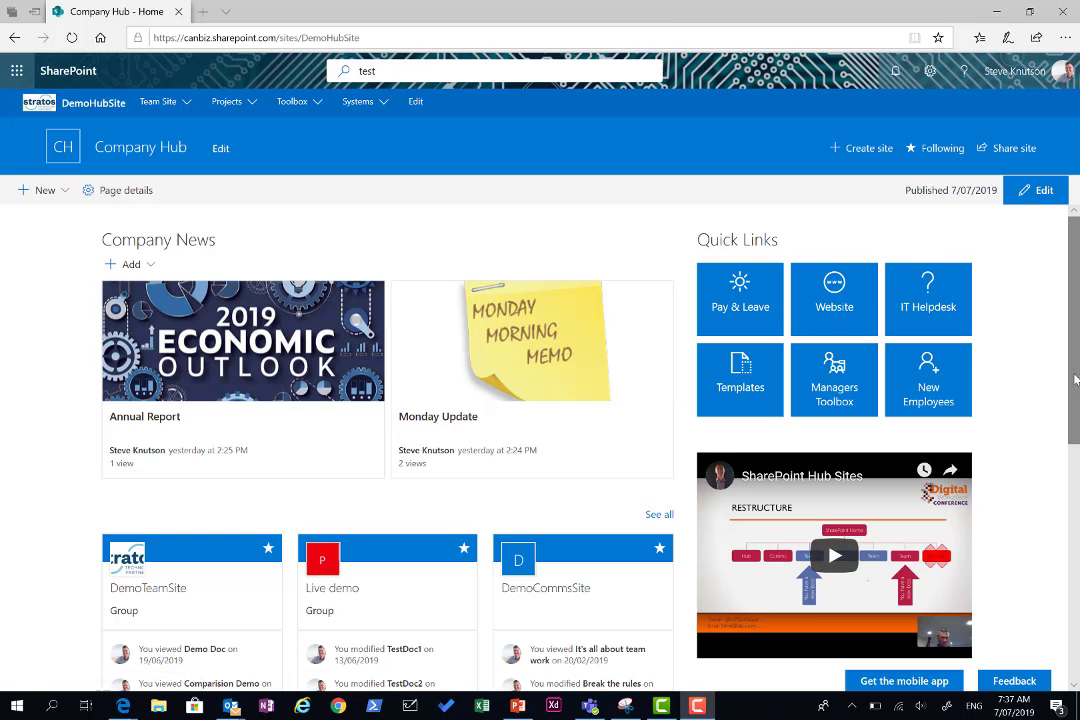
- Browse the Team Site, Projects, Toolbox and Systems mega menus, ending on the Systems links
drag(1075, 380, 1039, 330)
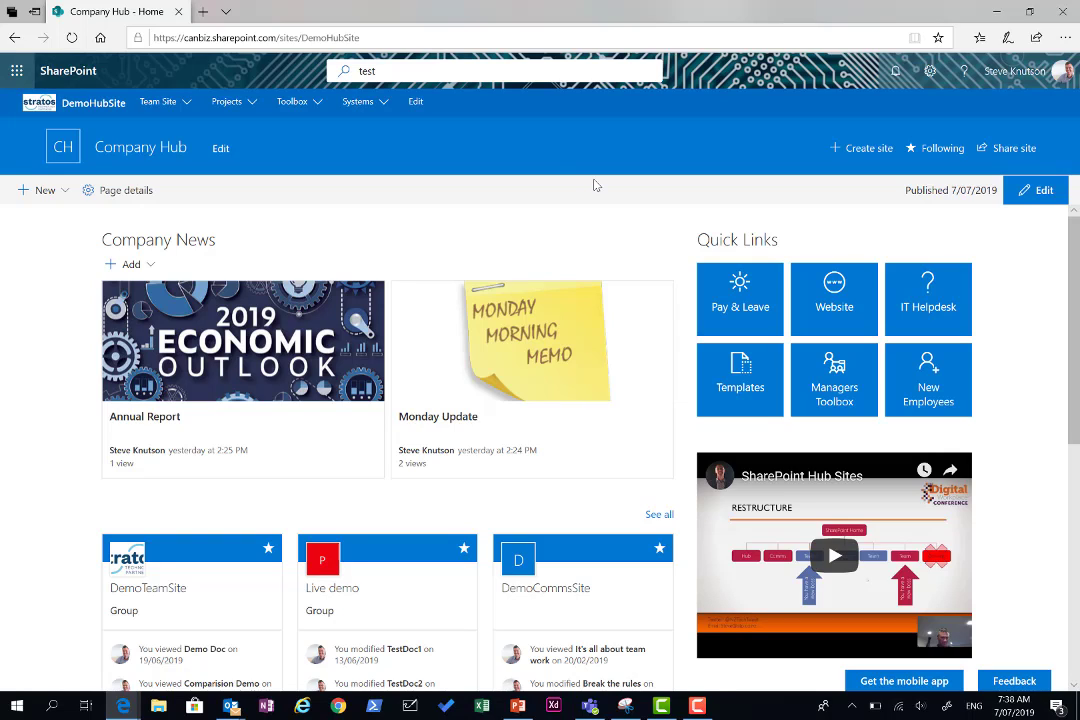
click(185, 104)
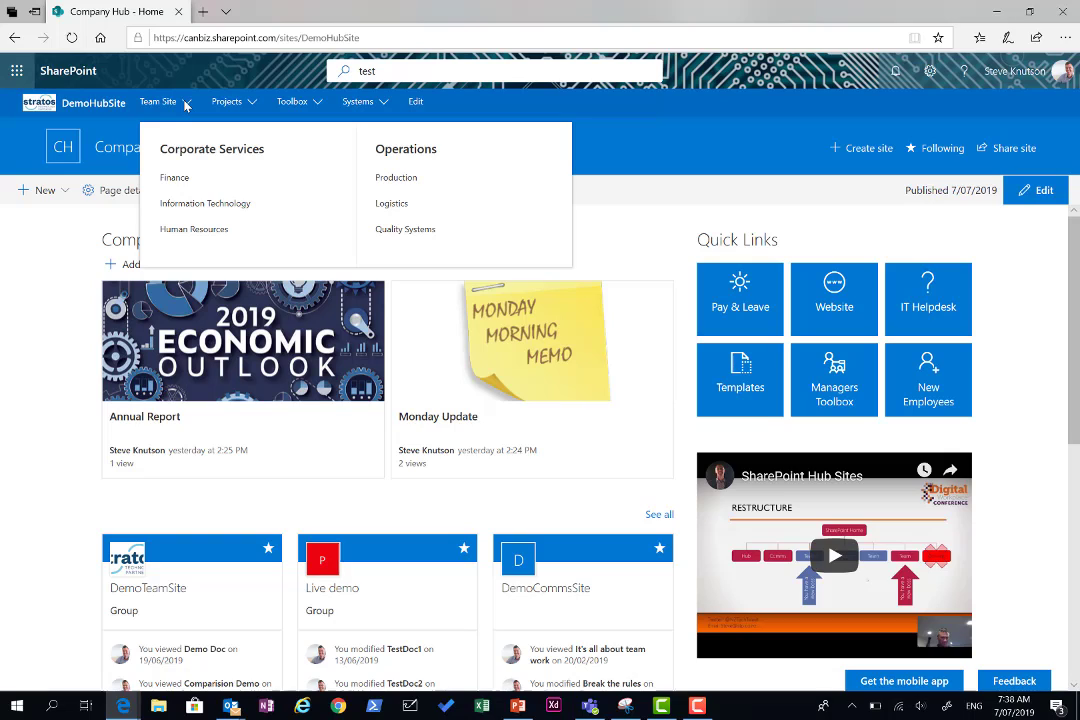
click(250, 104)
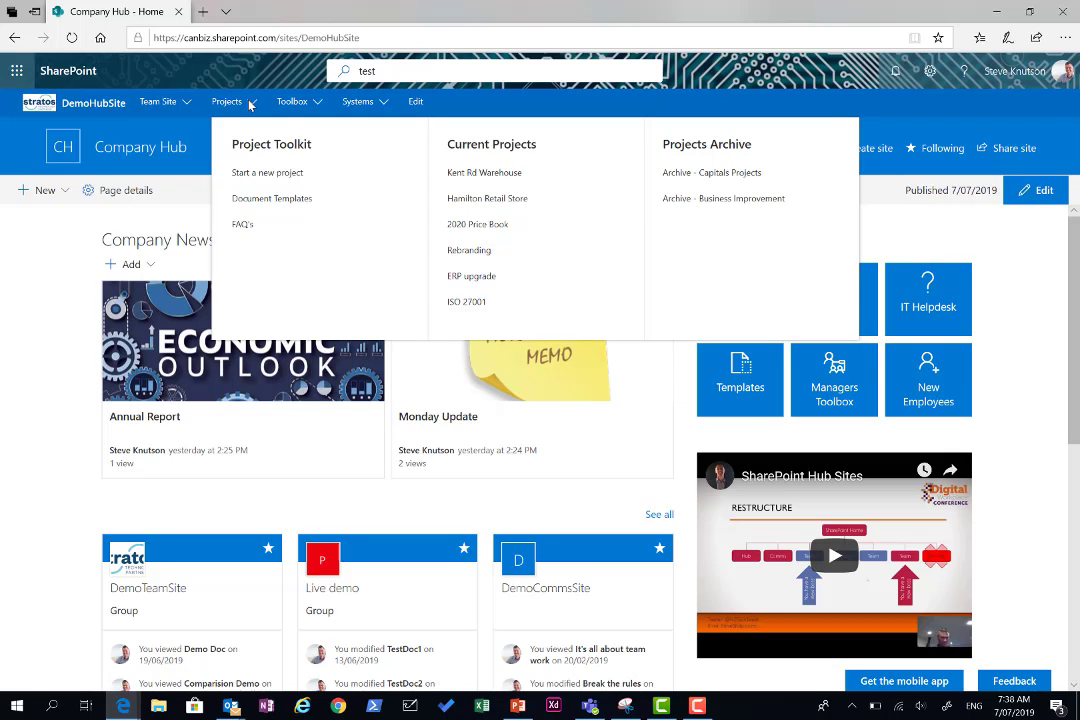
click(316, 103)
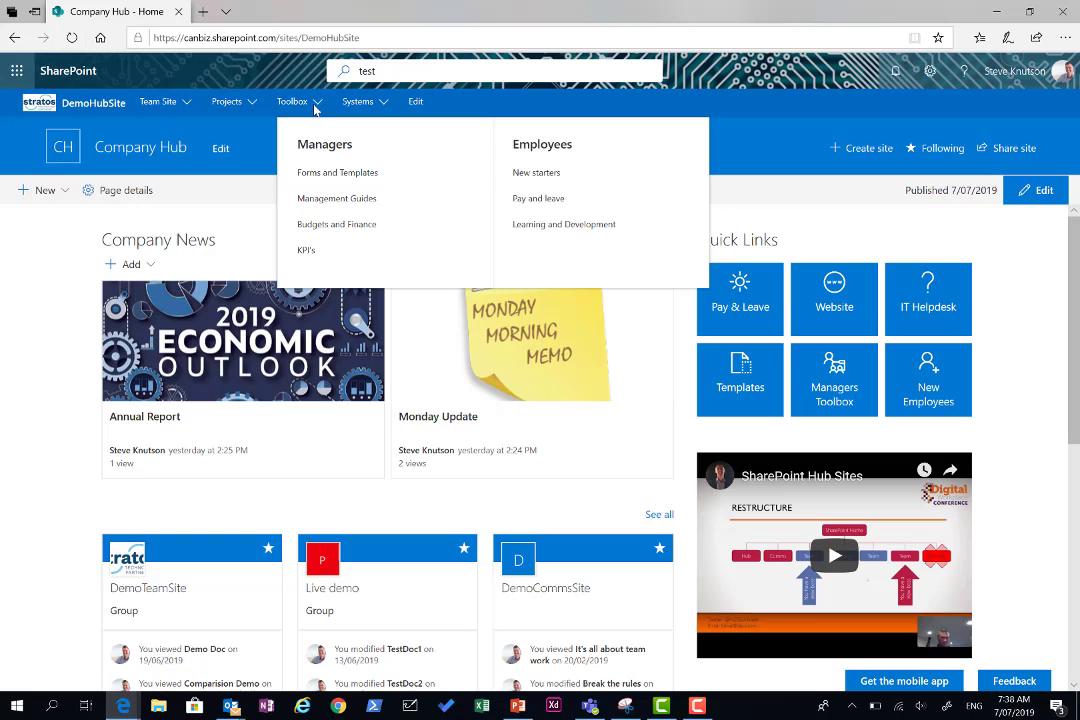
click(381, 104)
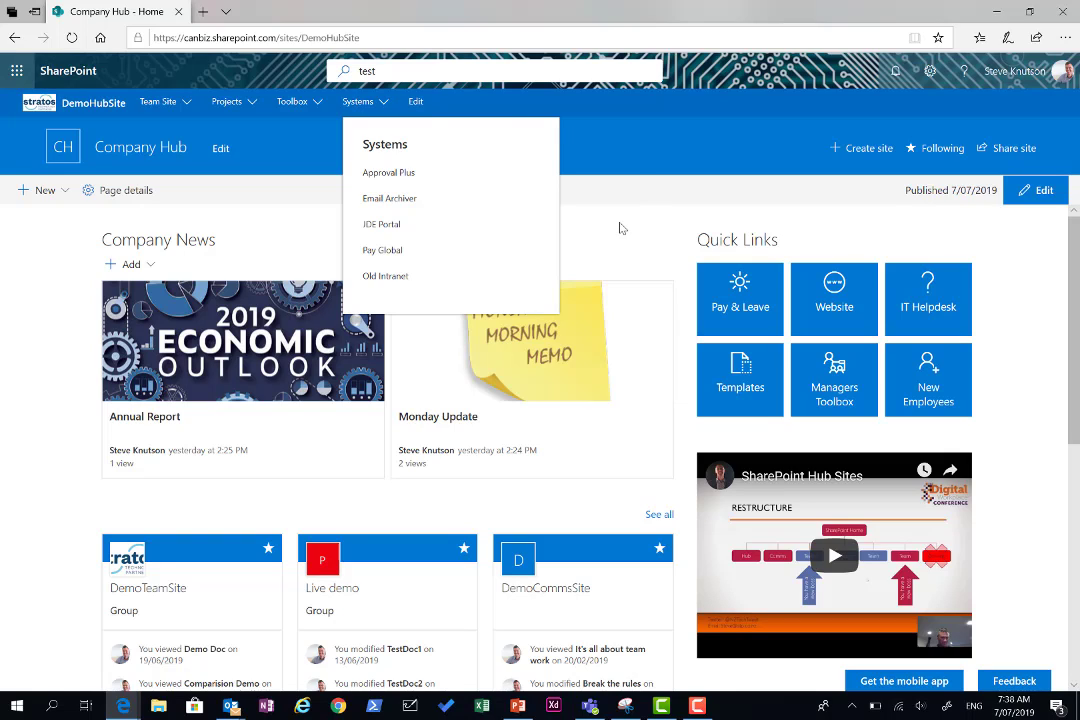
- Edit the hub navigation, view and cancel Finance's link details, then move Human Resources above Information Technology
click(416, 103)
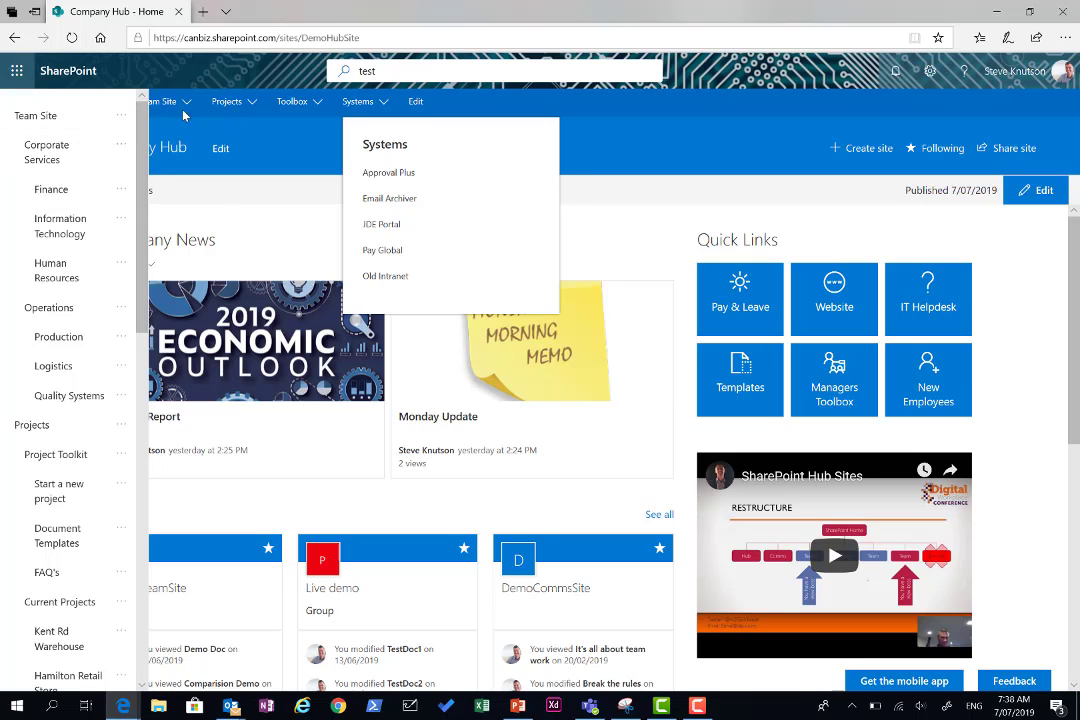
mouse_move(148, 101)
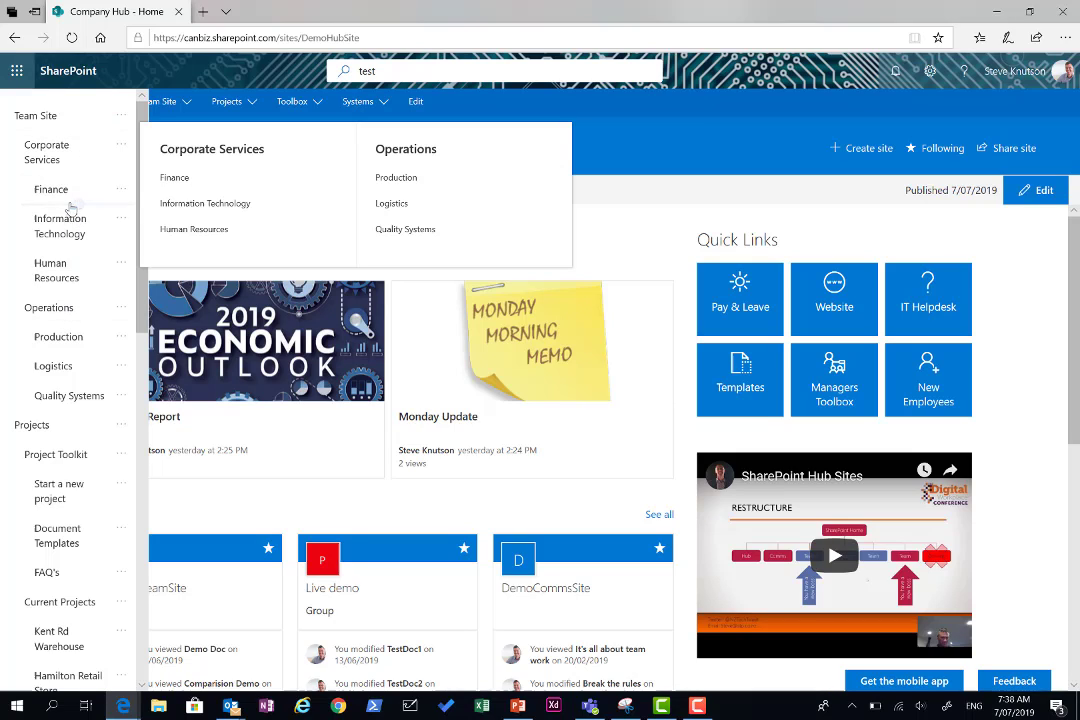
click(120, 196)
click(135, 214)
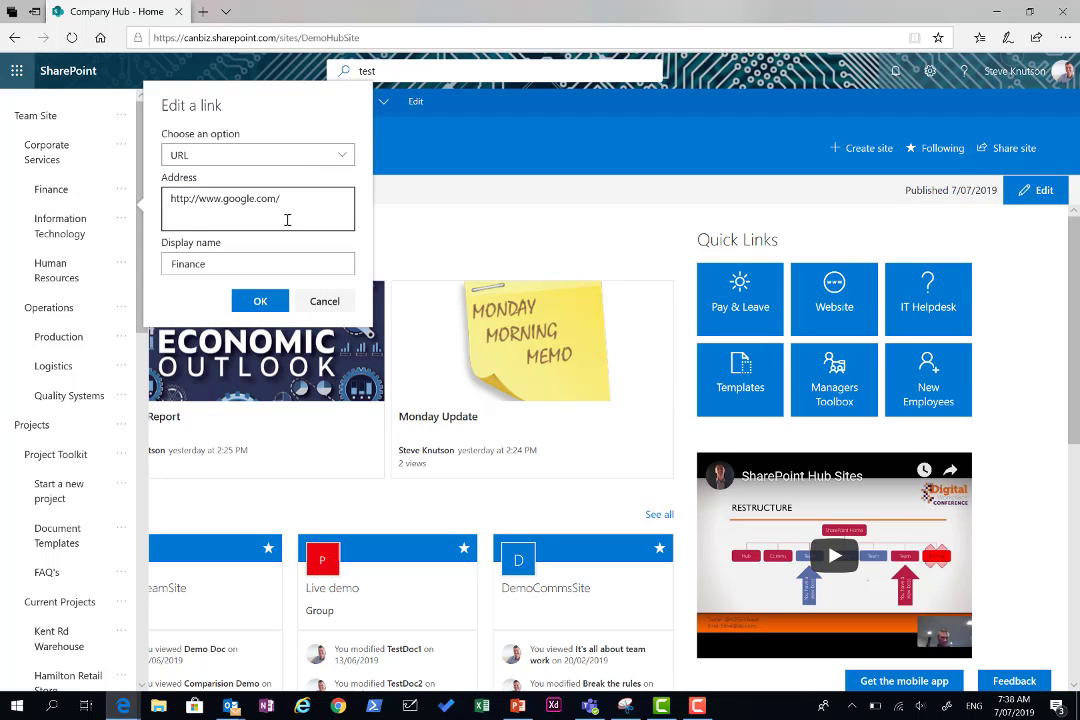
click(320, 302)
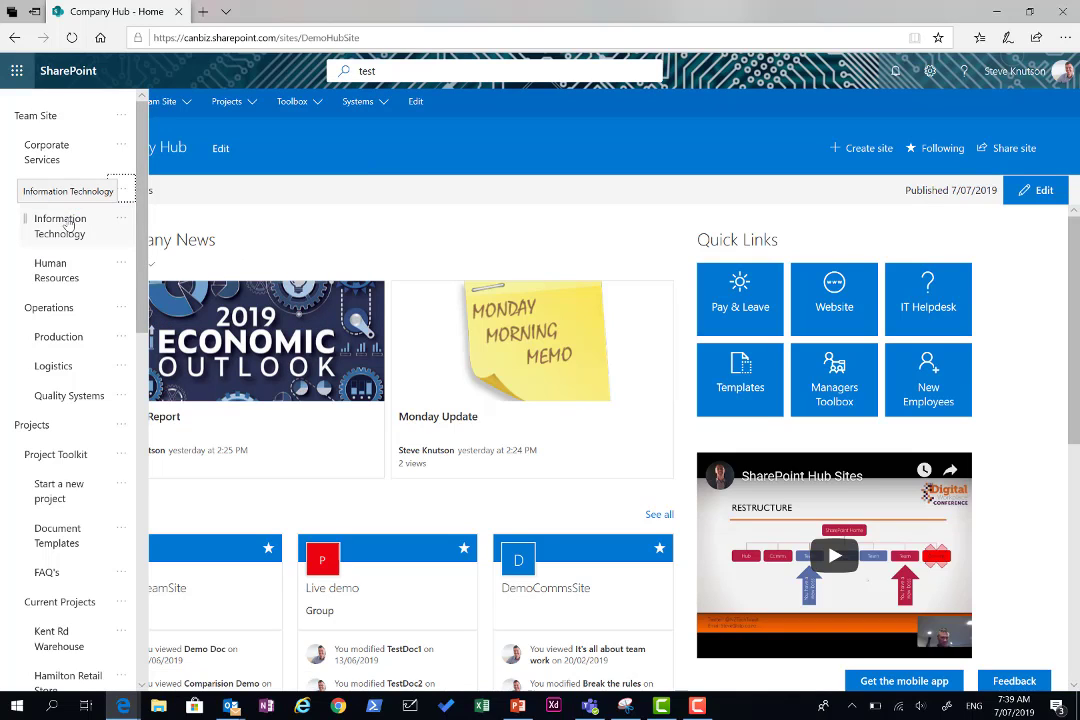
drag(47, 272, 57, 210)
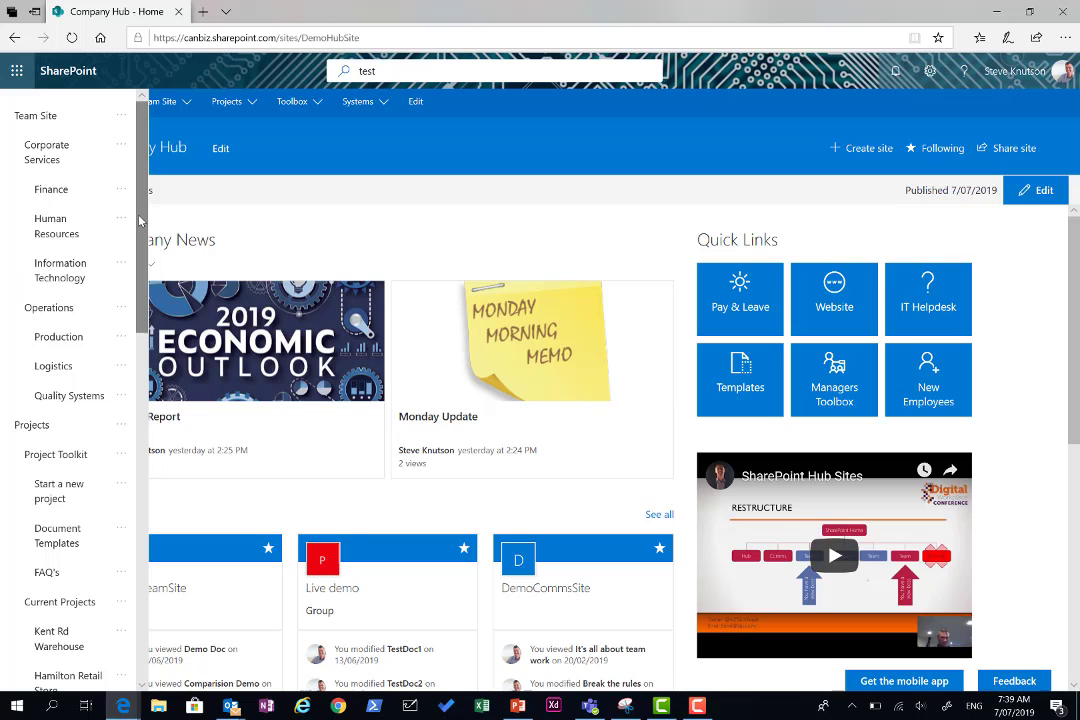
drag(140, 220, 141, 513)
- Start adding a URL link between KPI's and Employees, review the entry types, then cancel it
mouse_move(79, 433)
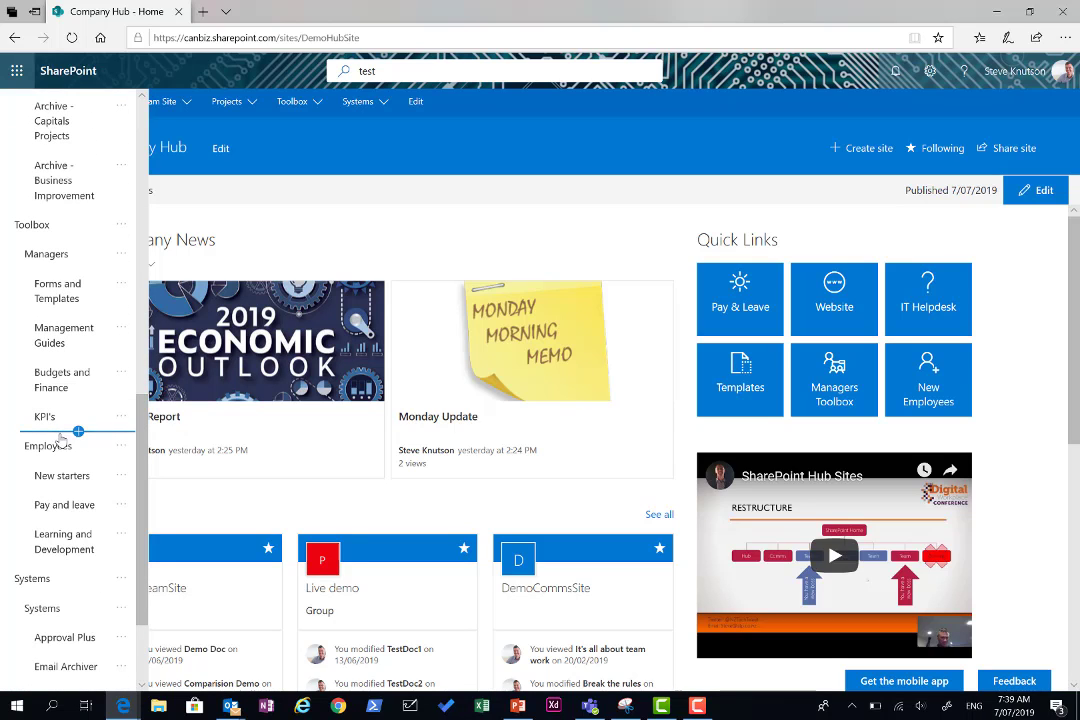
click(78, 431)
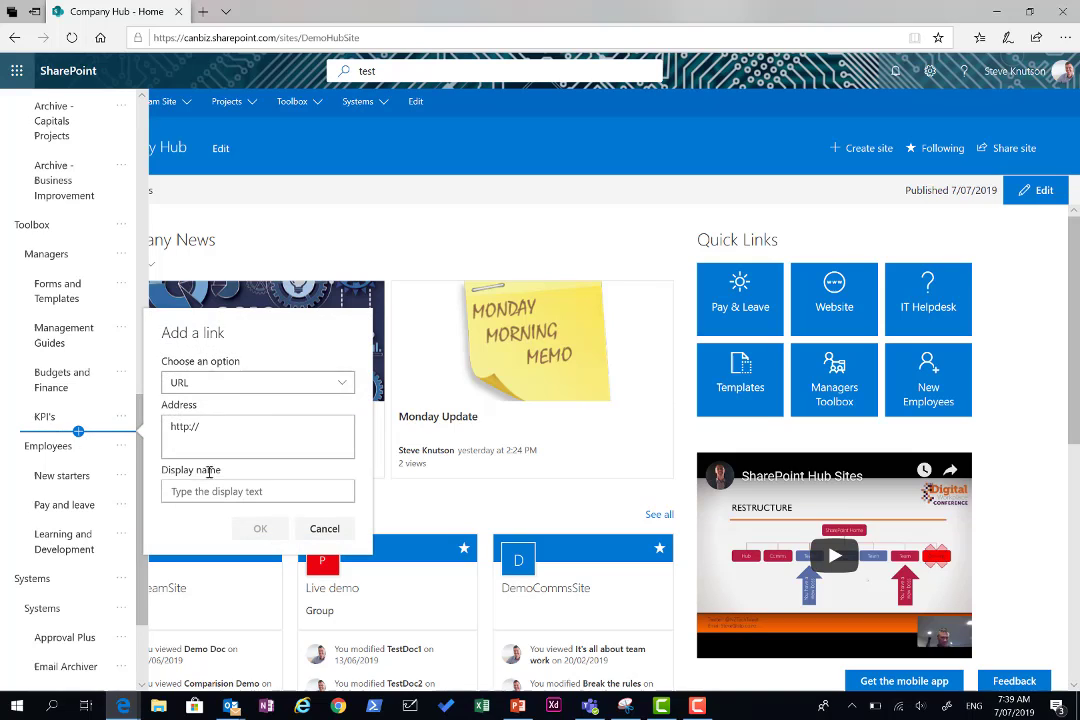
click(345, 386)
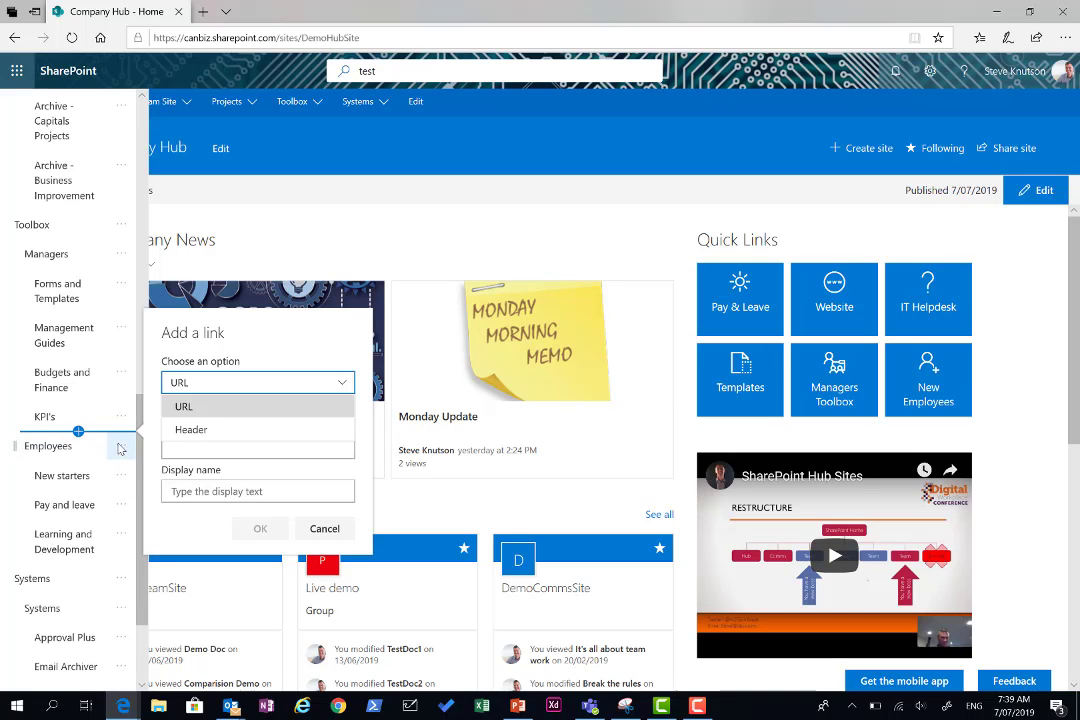
click(275, 447)
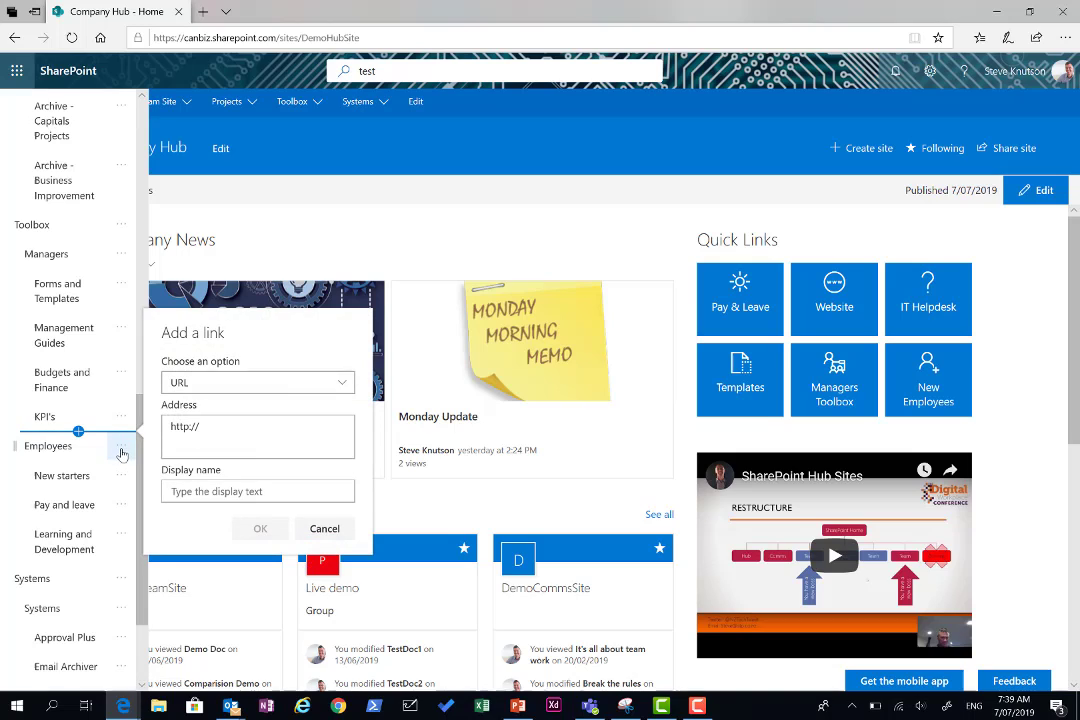
click(323, 530)
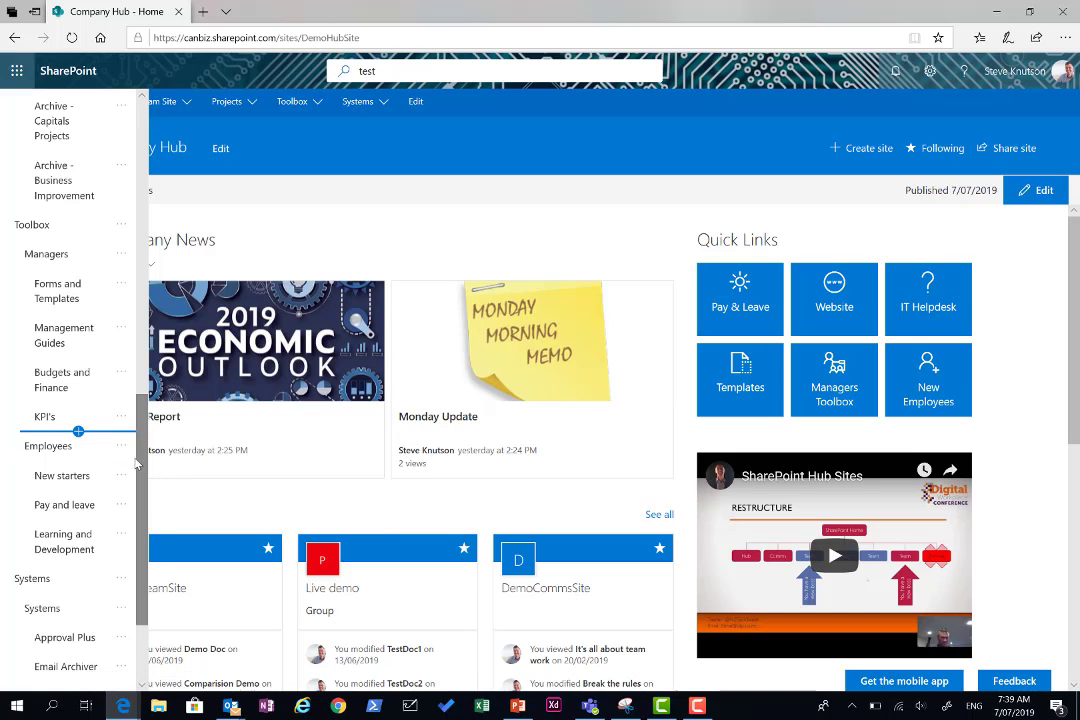
- Check the New starters link's actions and save the navigation changes
click(121, 476)
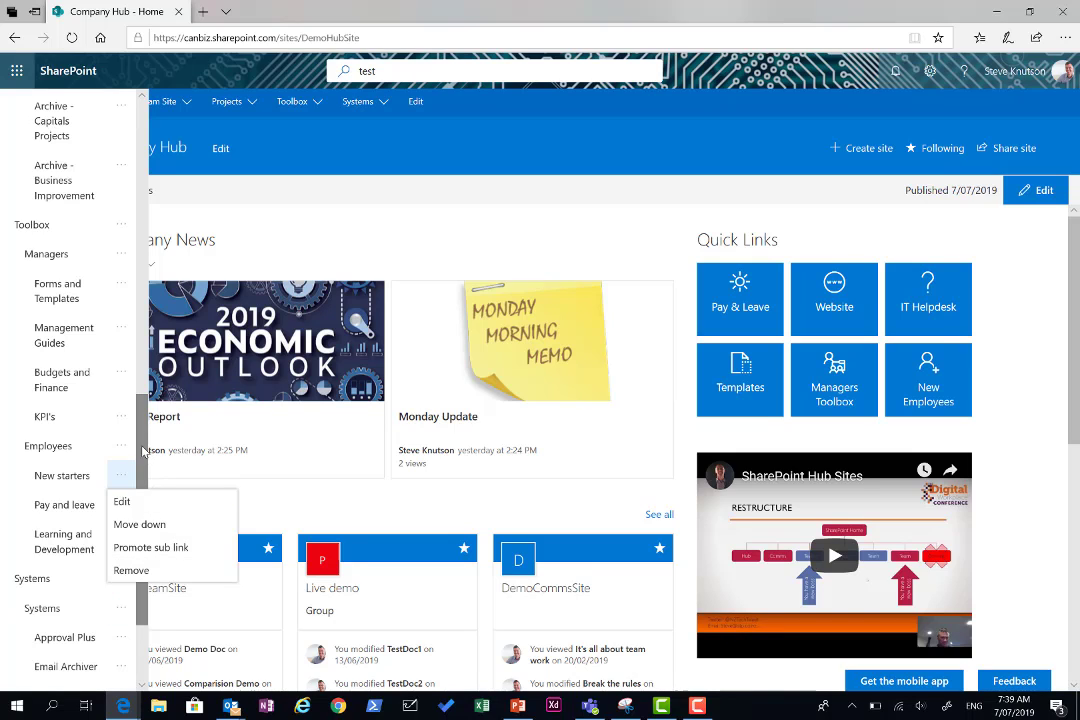
scroll(97, 600, down, 3)
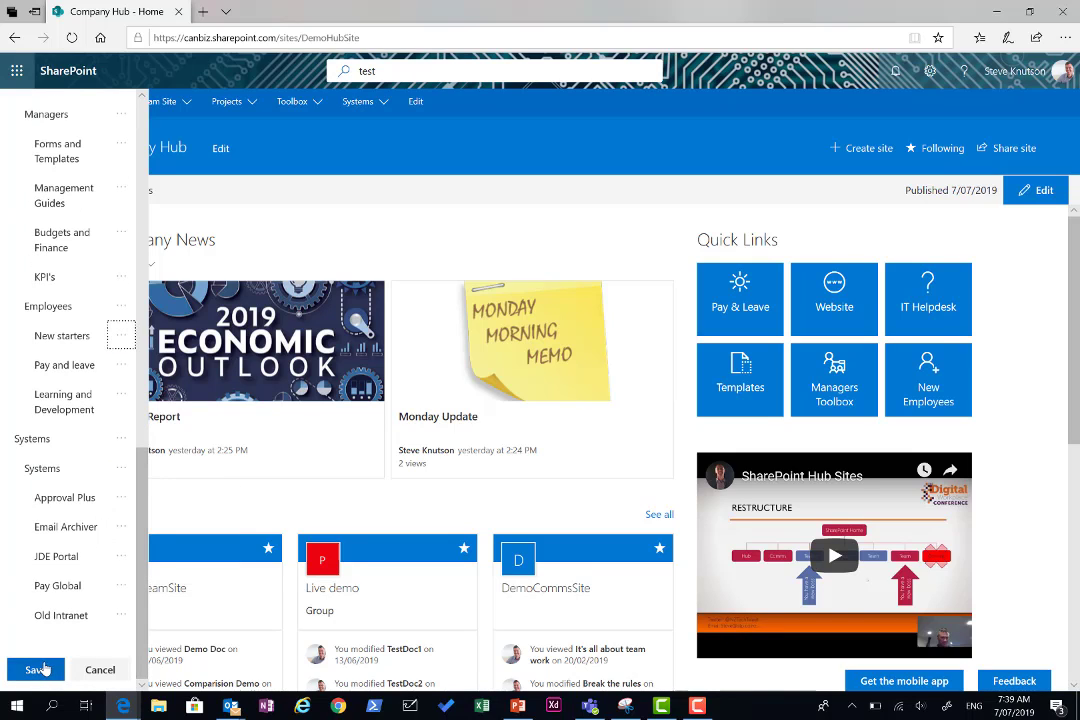
click(36, 670)
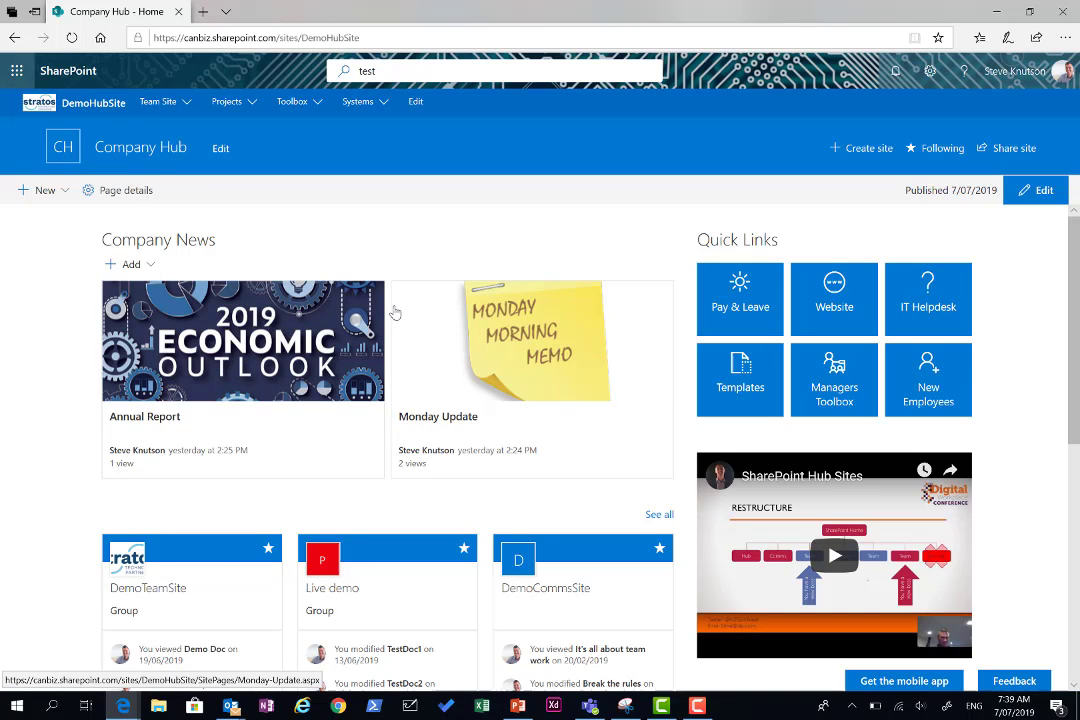
- Search the hub sites for 'test', then dismiss the suggestions dropdown
click(408, 71)
key(BackSpace)
key(BackSpace)
key(BackSpace)
key(BackSpace)
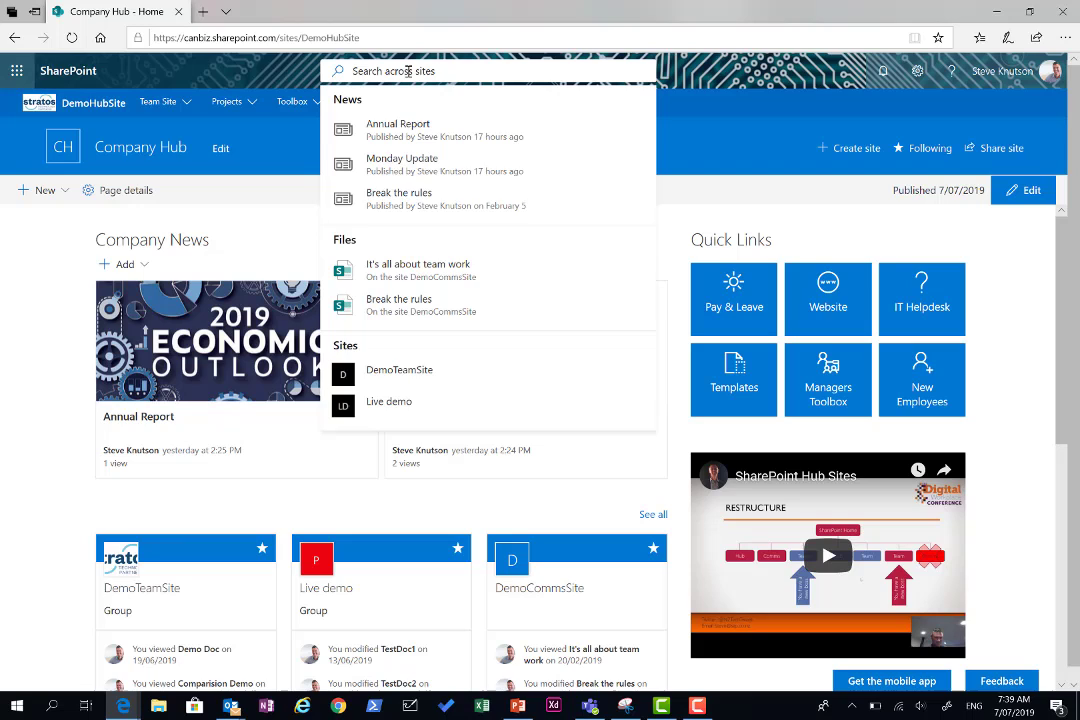
text(test)
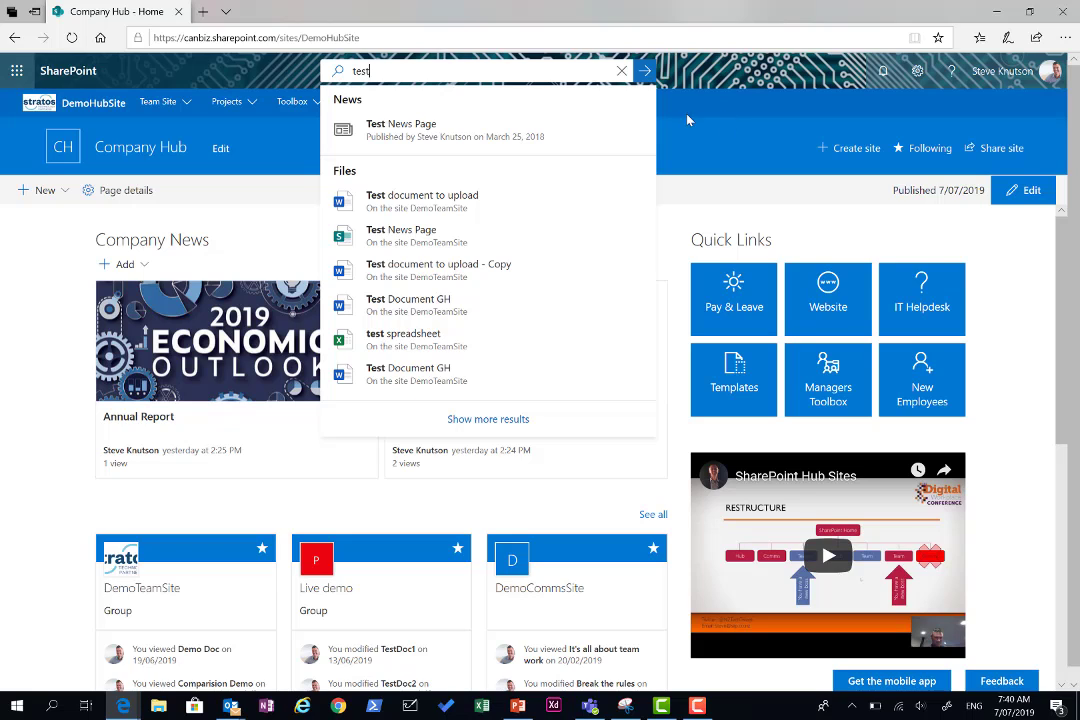
click(1043, 266)
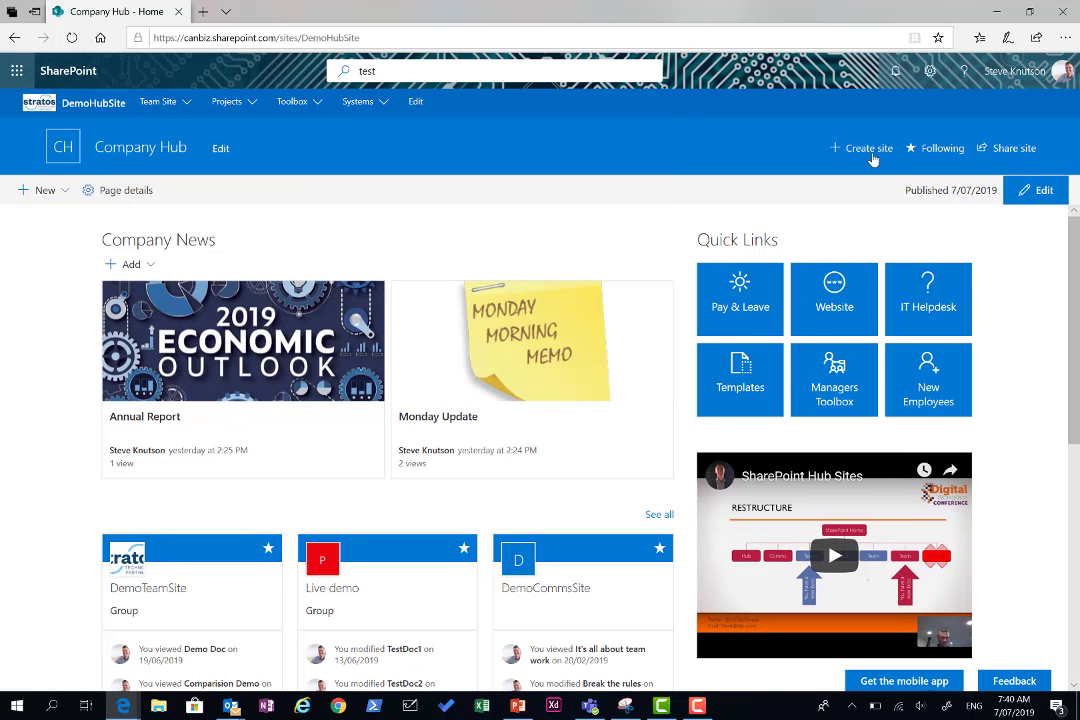
click(931, 74)
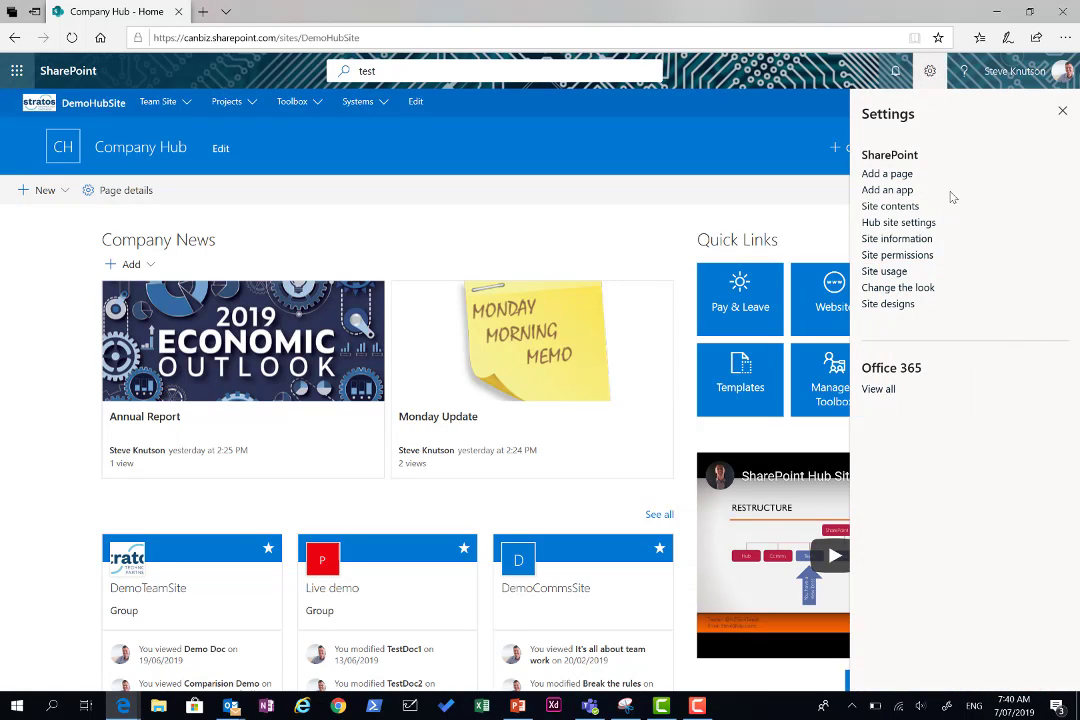
click(916, 289)
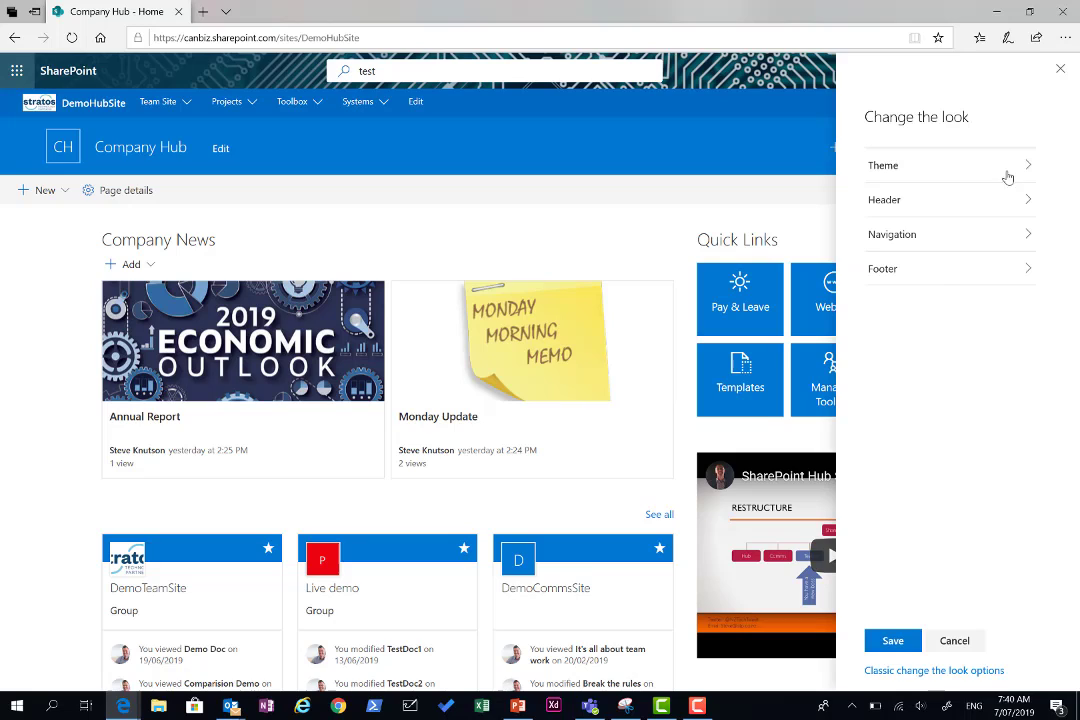
click(1003, 206)
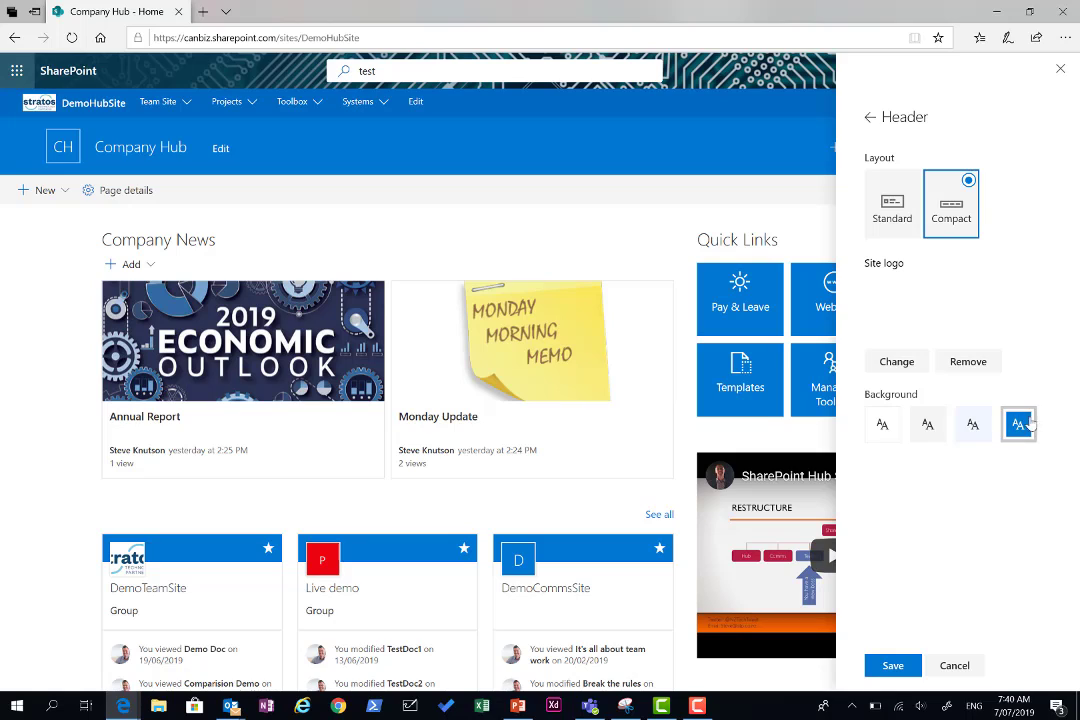
click(868, 118)
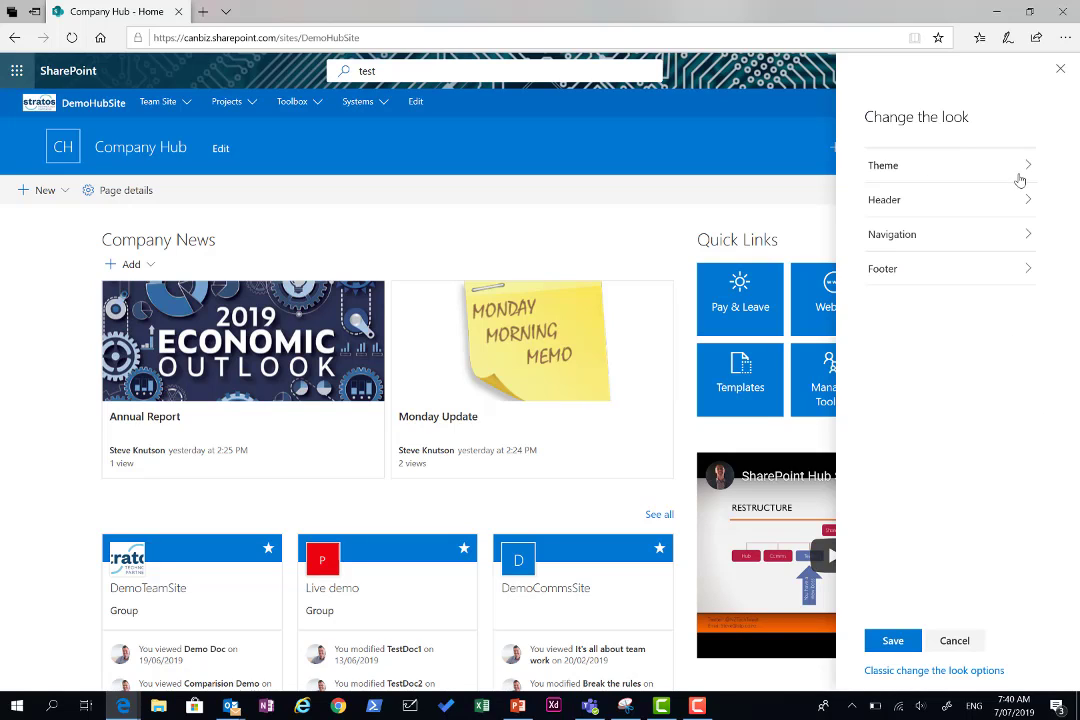
click(1029, 239)
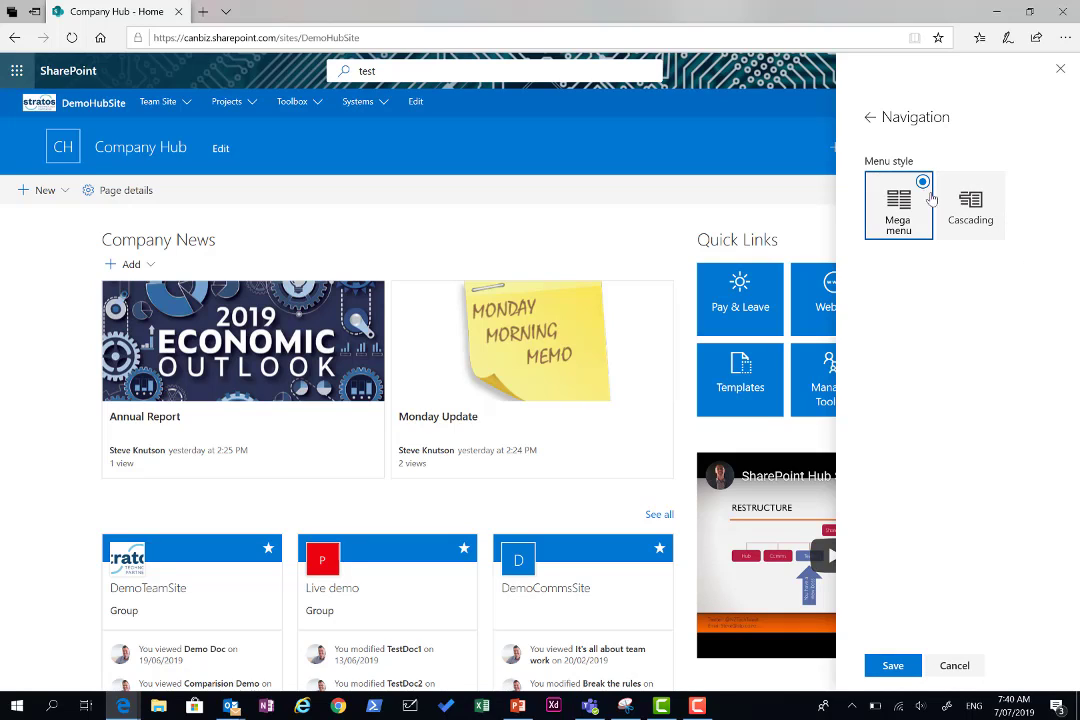
click(870, 121)
click(360, 103)
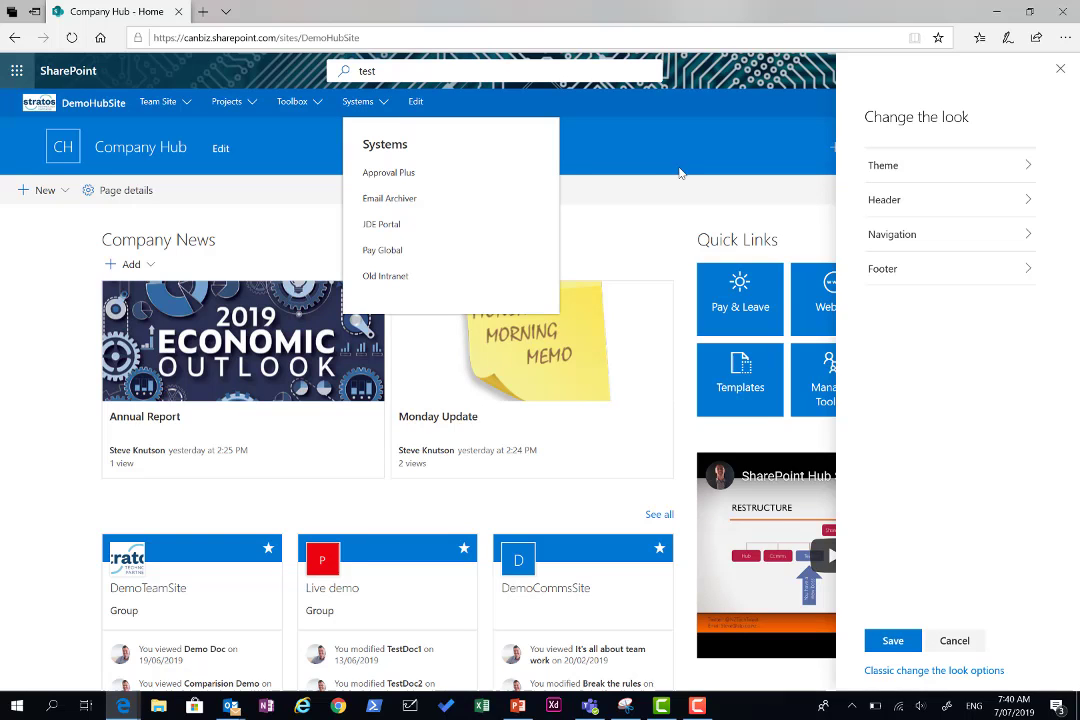
click(1061, 71)
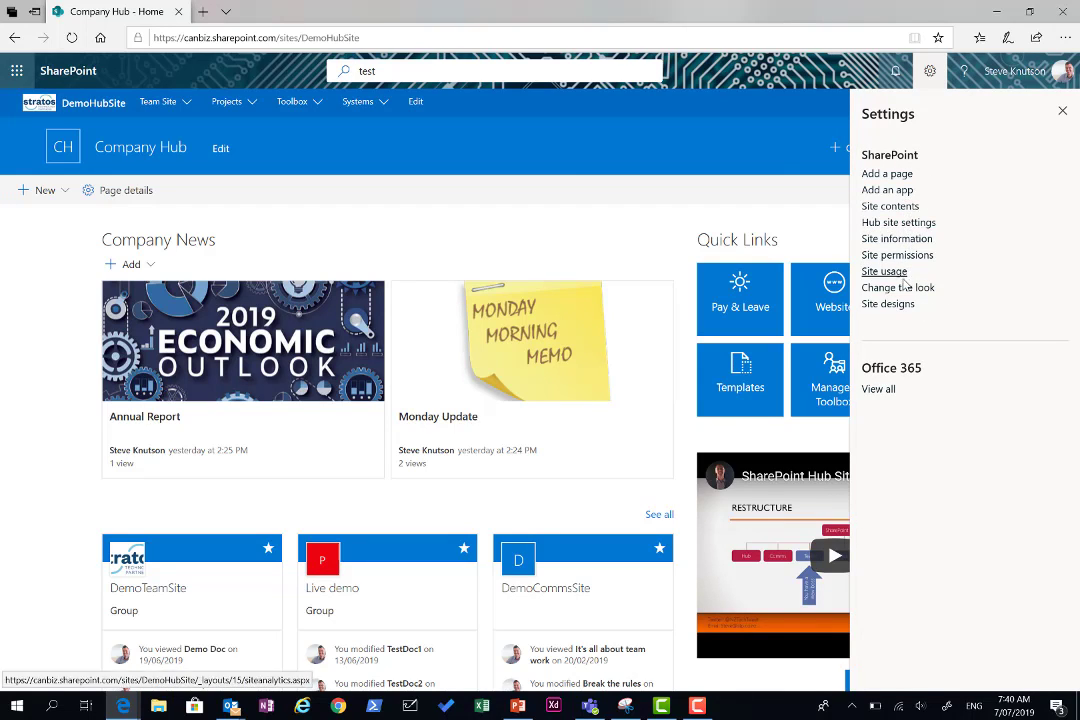
click(898, 288)
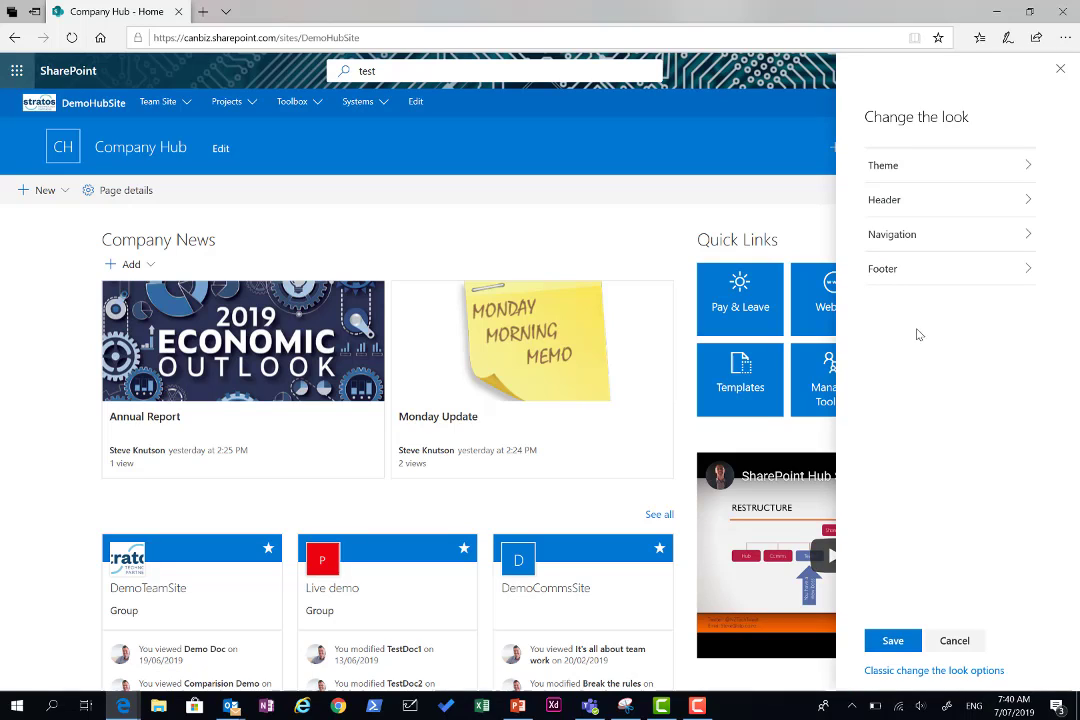
click(1030, 275)
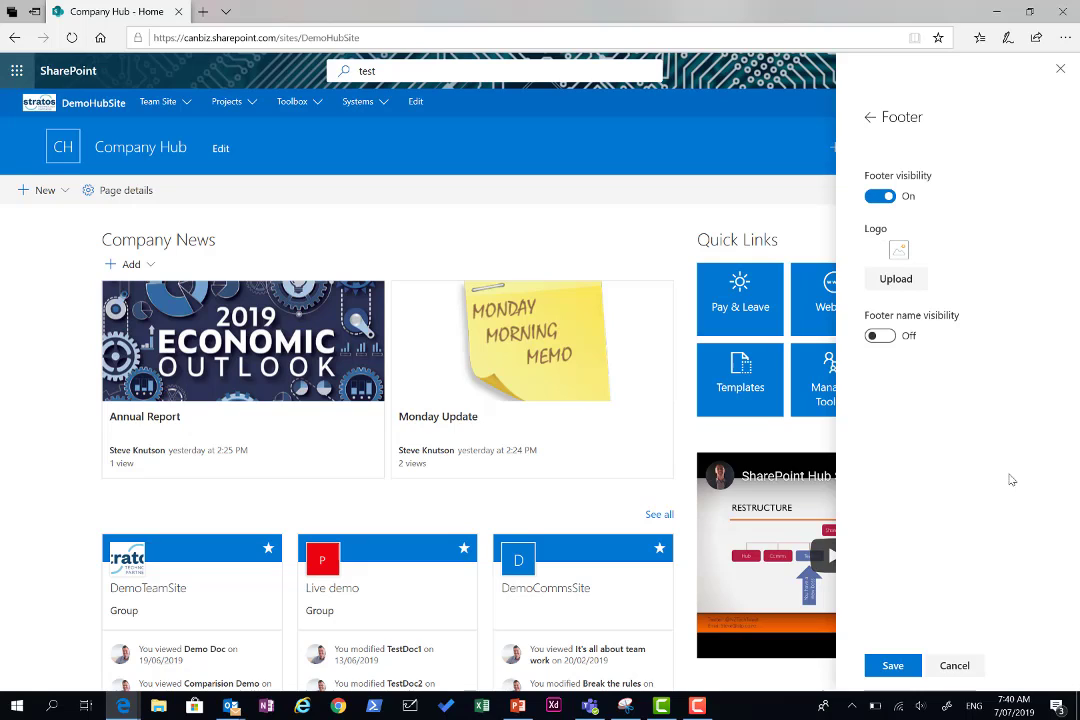
click(955, 666)
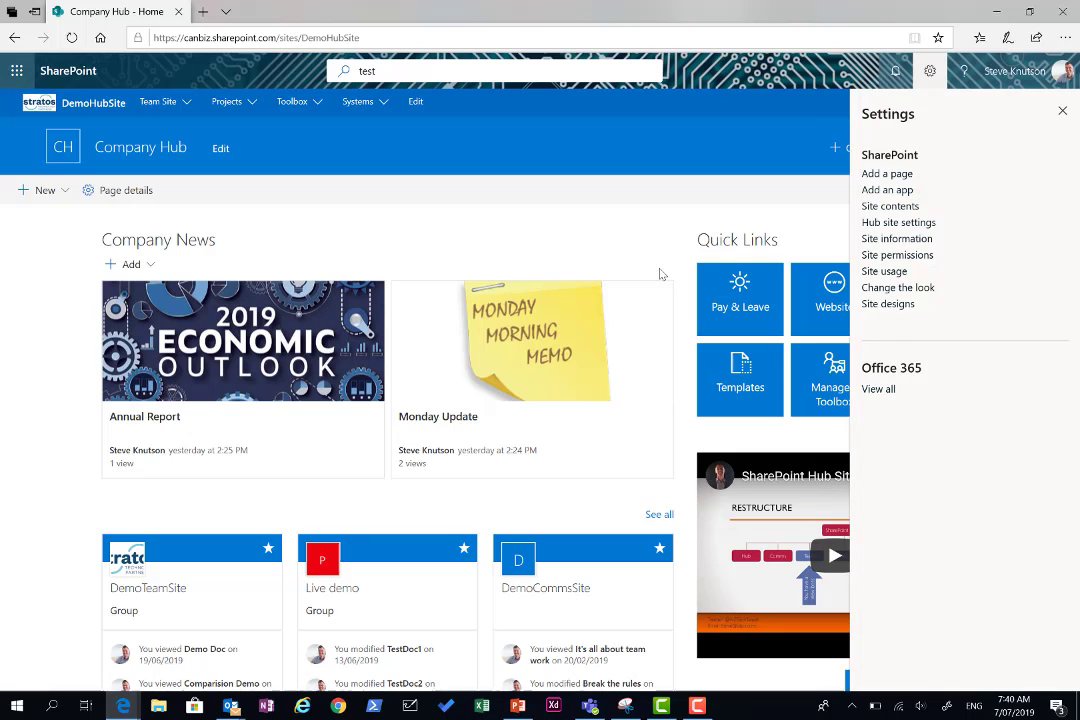
click(1063, 113)
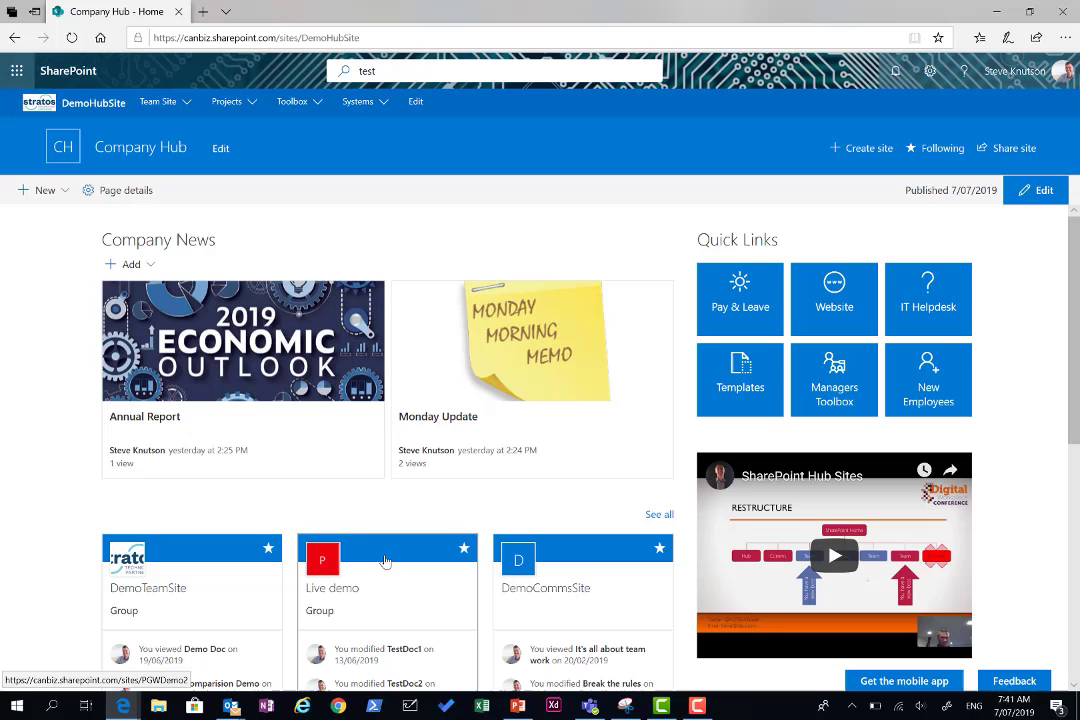
click(384, 561)
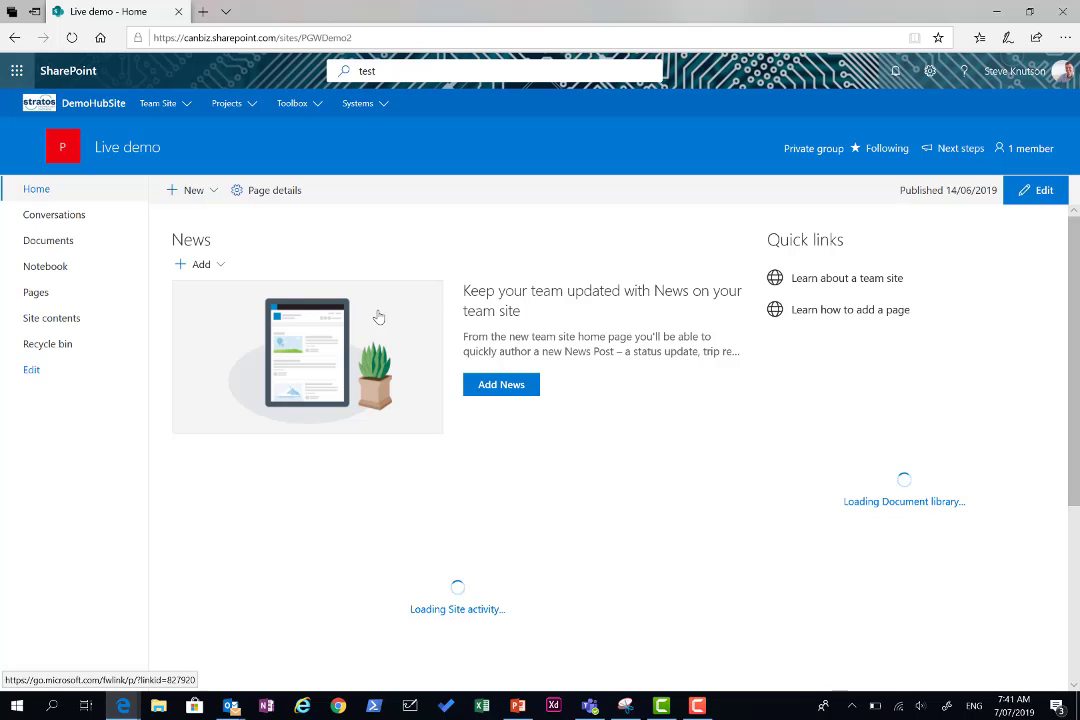
click(183, 106)
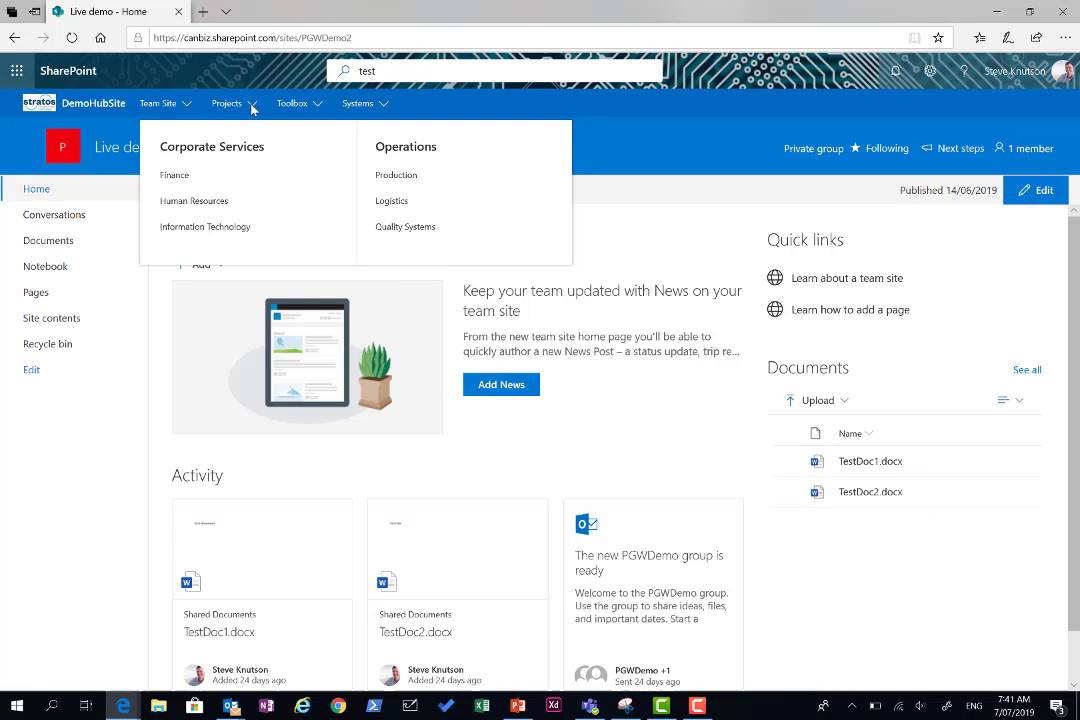
click(251, 106)
click(252, 108)
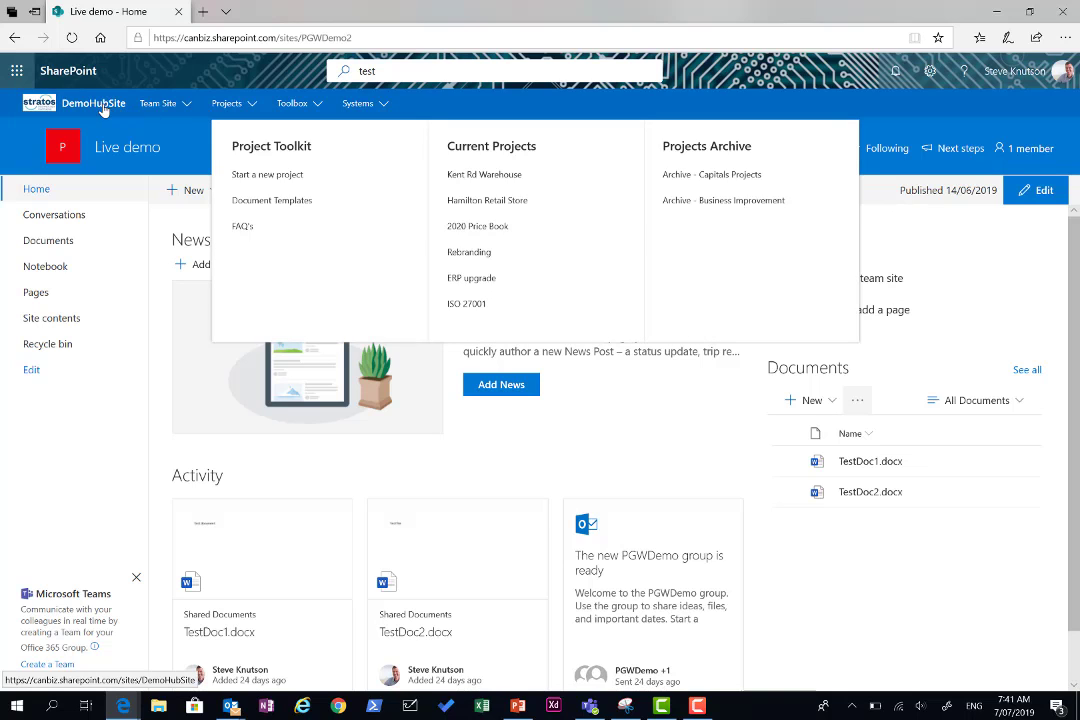
click(100, 106)
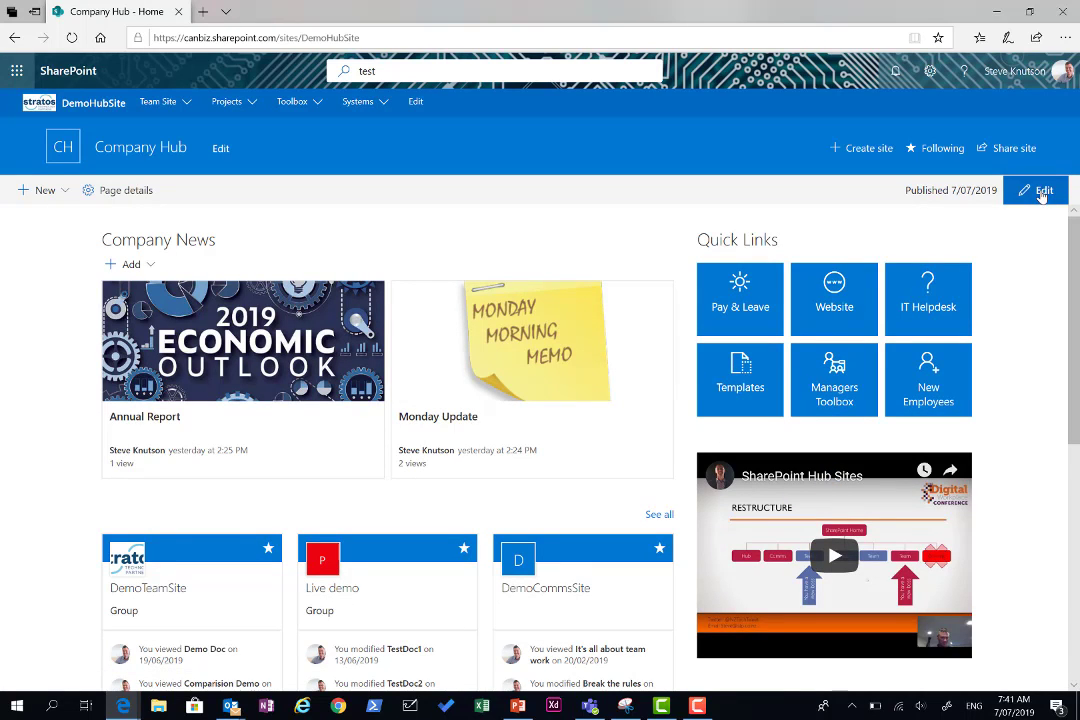
- Edit the home page and review the Quick Links, Sites and Company News web part settings
click(1041, 193)
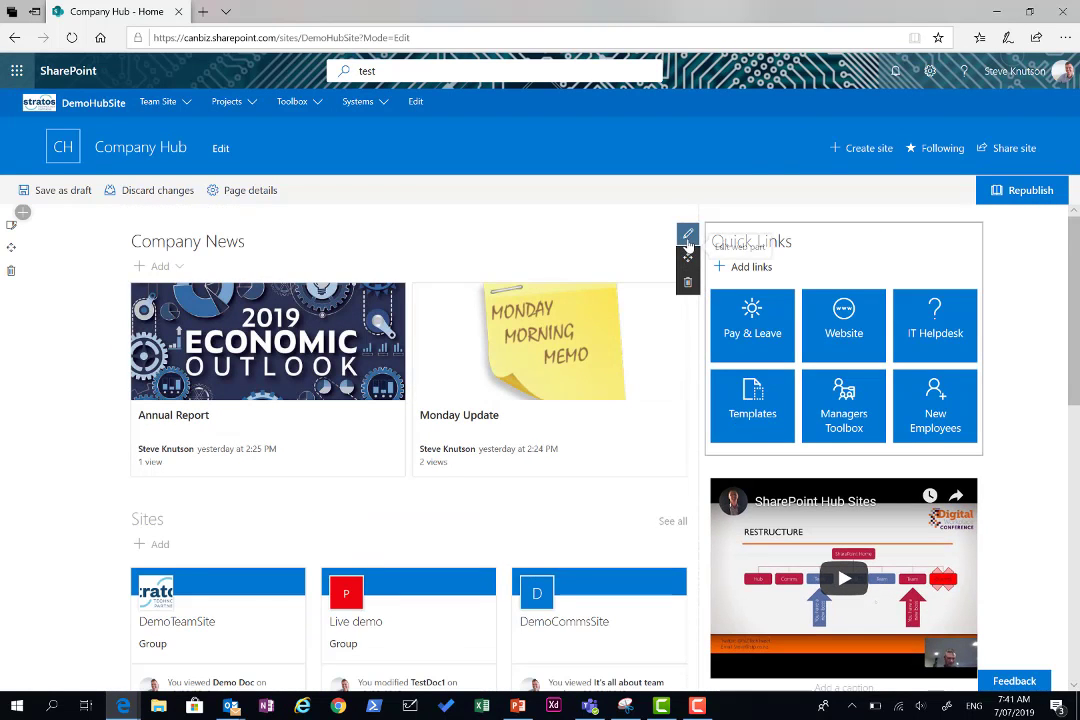
click(687, 238)
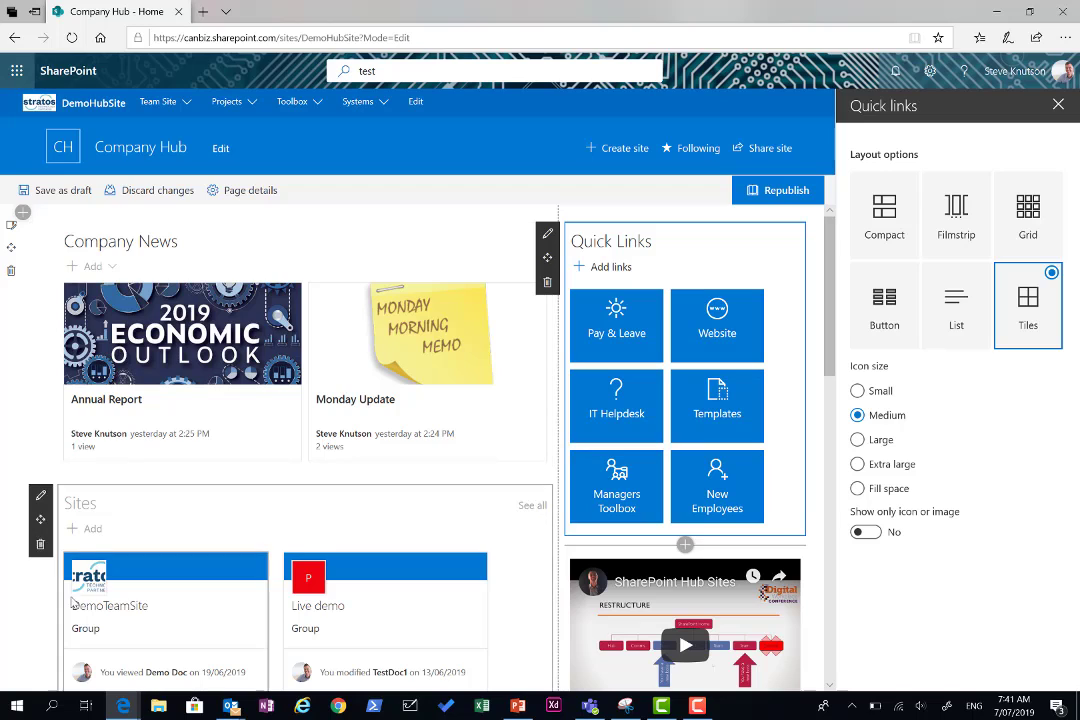
click(41, 497)
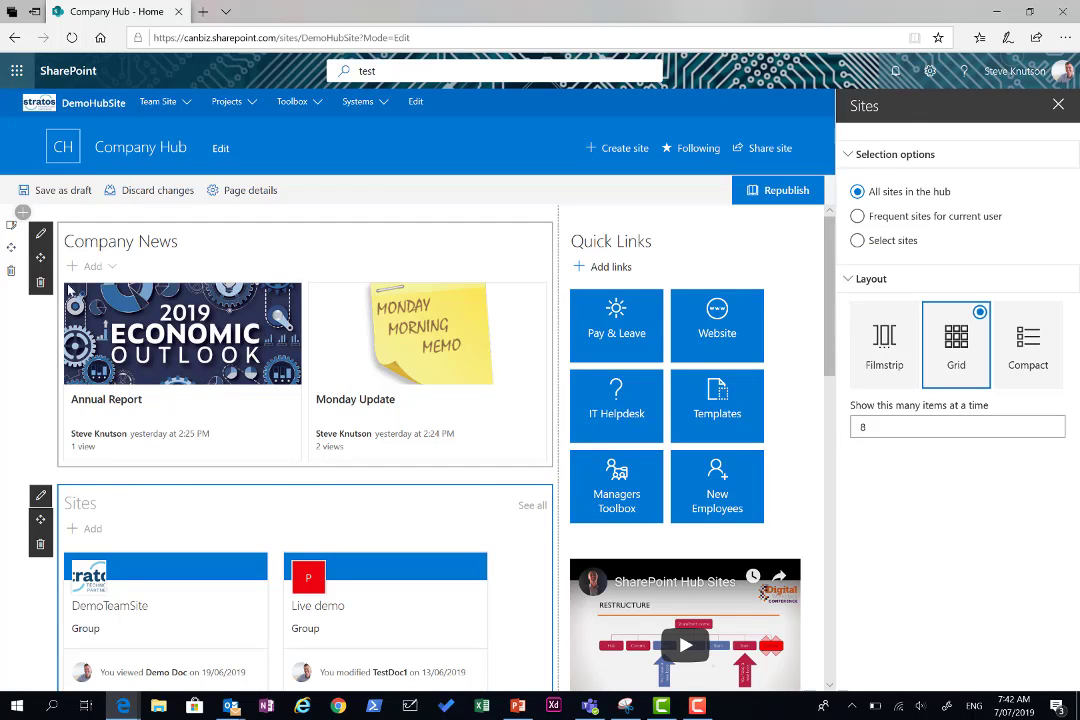
click(41, 236)
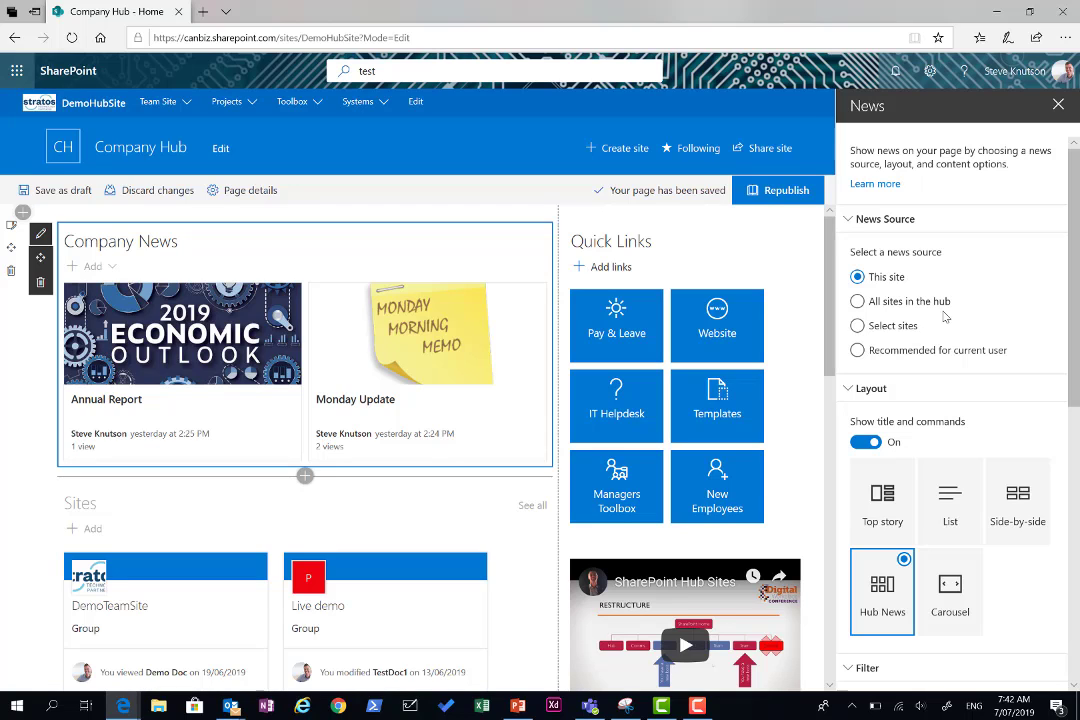
click(1057, 105)
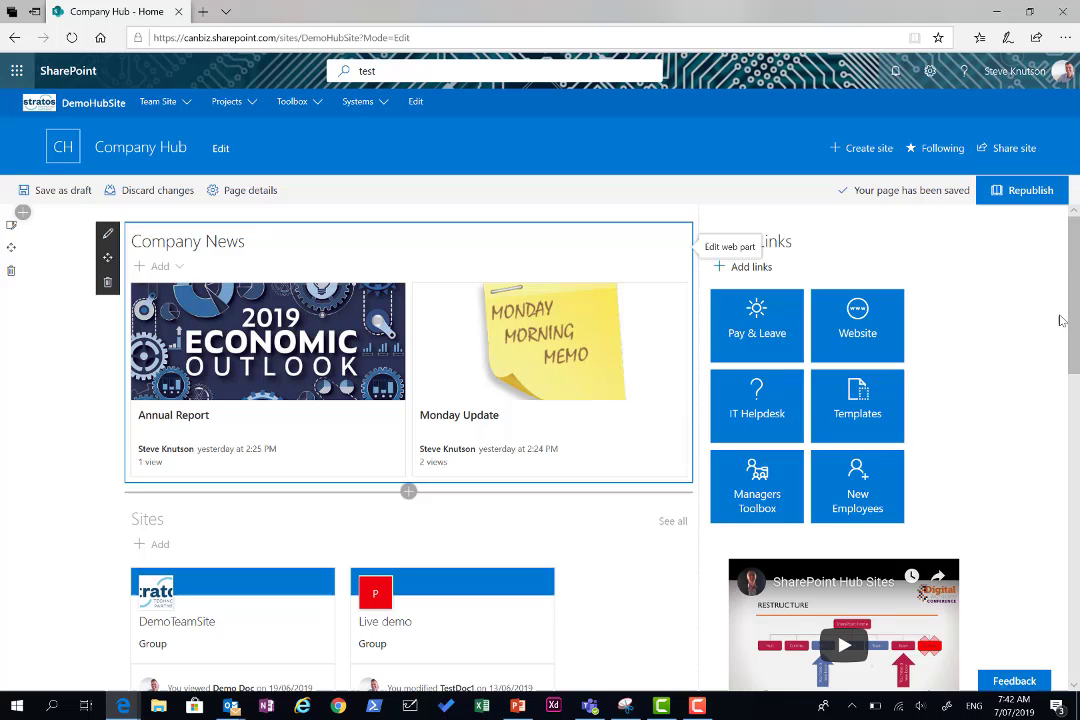